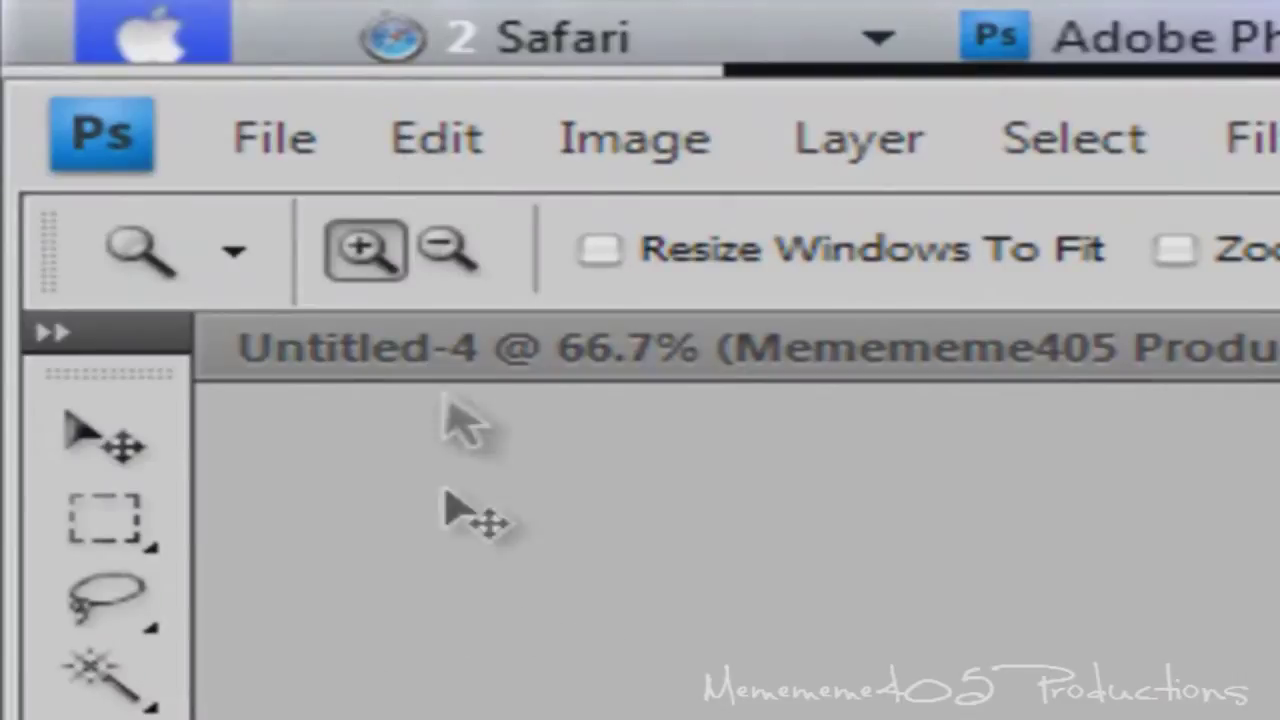
# Paste the copied white convertible photo into the blank Untitled-4 document
pyautogui.click(450, 148)
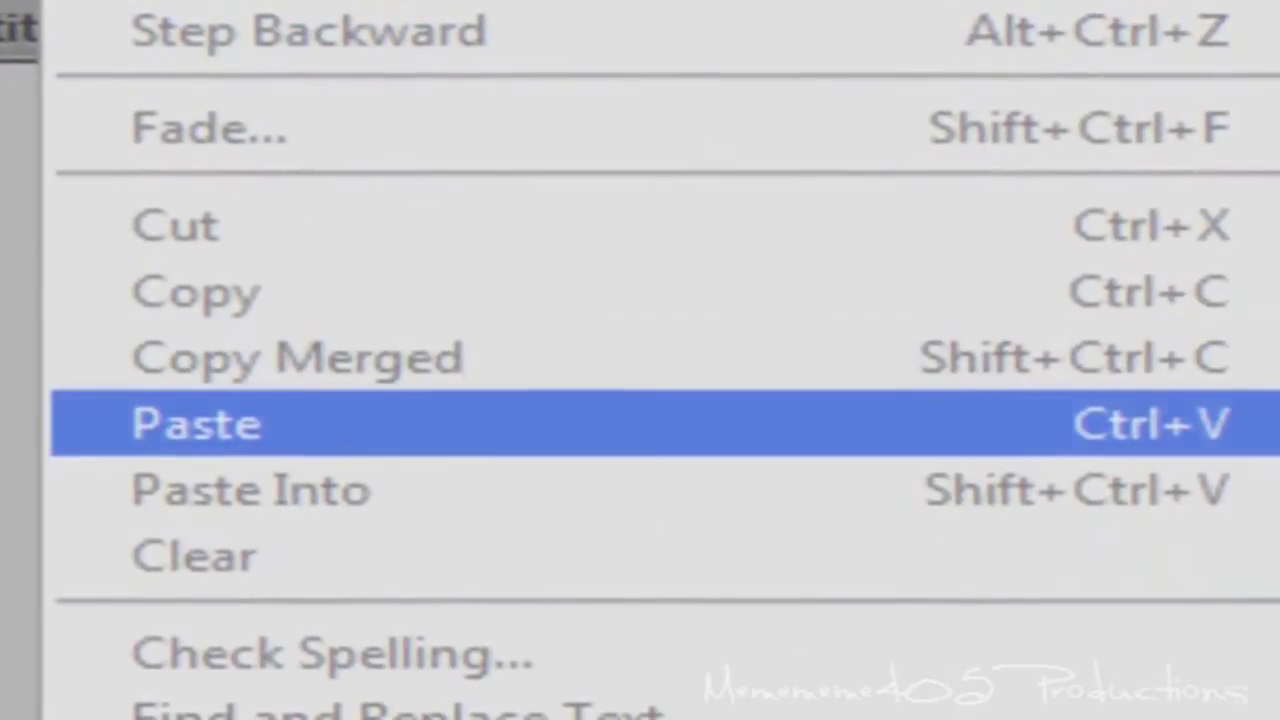
pyautogui.click(640, 423)
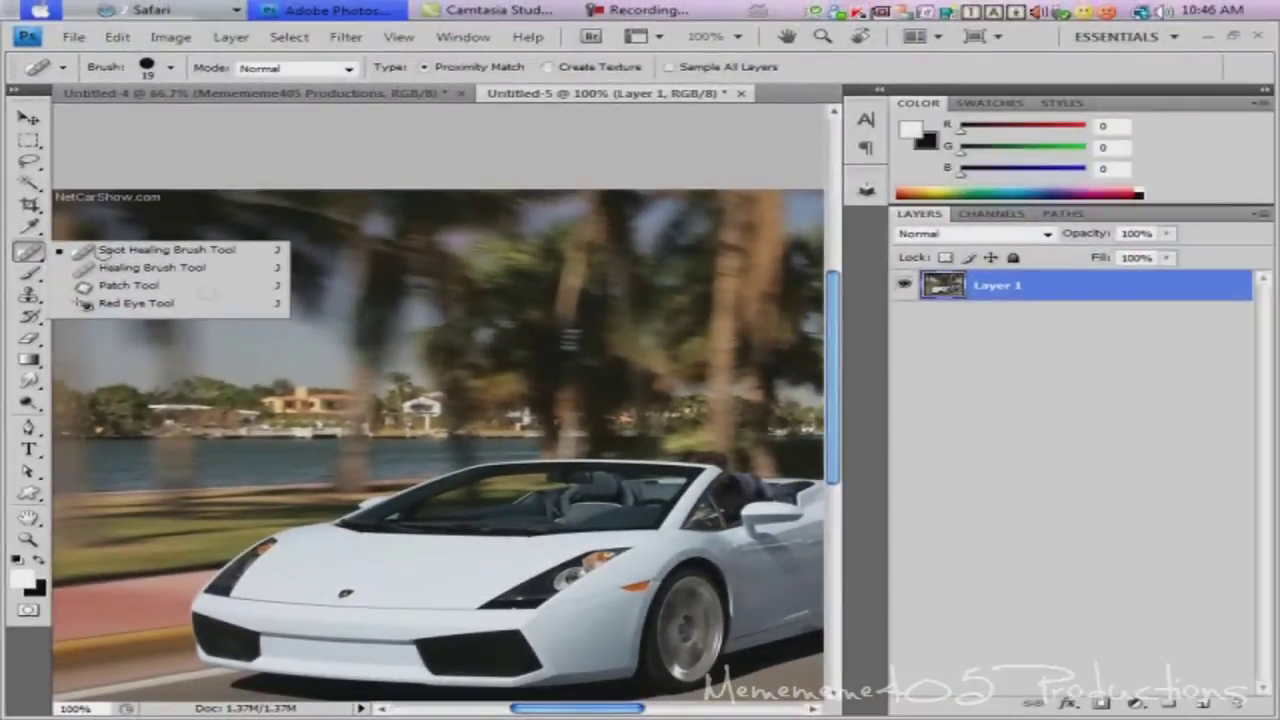
# Heal away the top-left NetCarShow.com watermark with the Spot Healing Brush
pyautogui.click(70, 249)
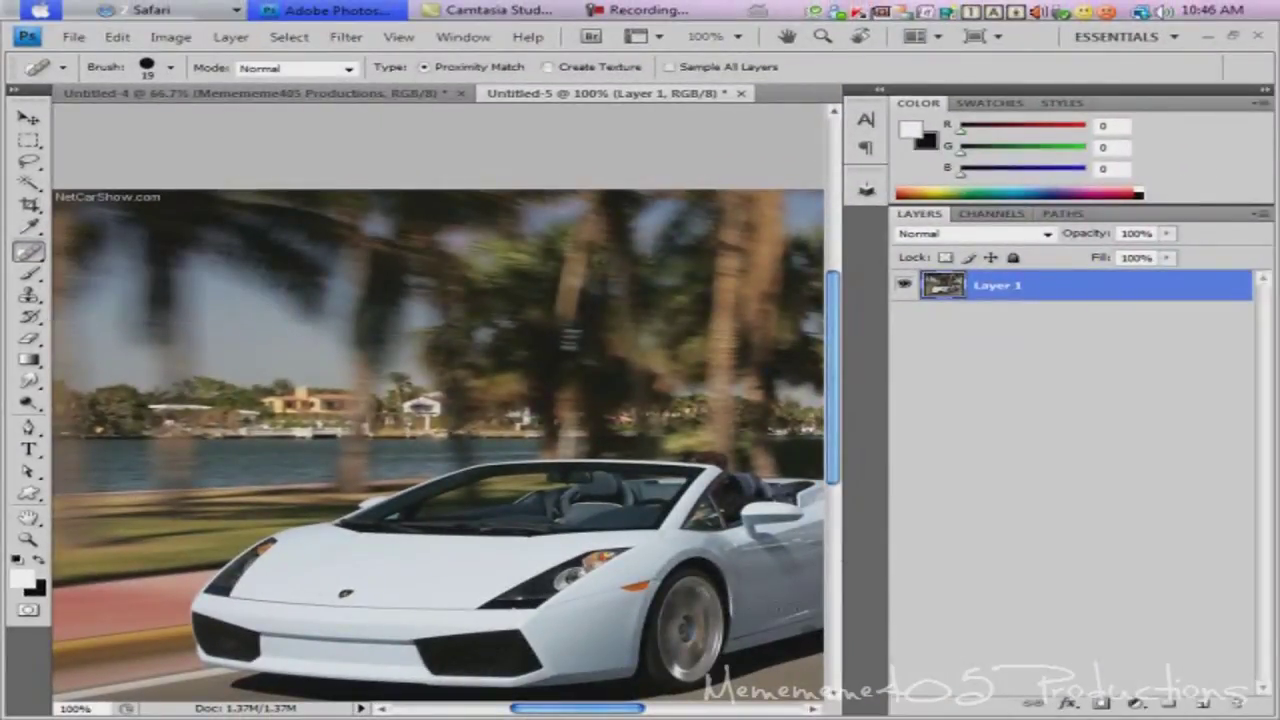
pyautogui.moveTo(58, 197); pyautogui.dragTo(165, 199)
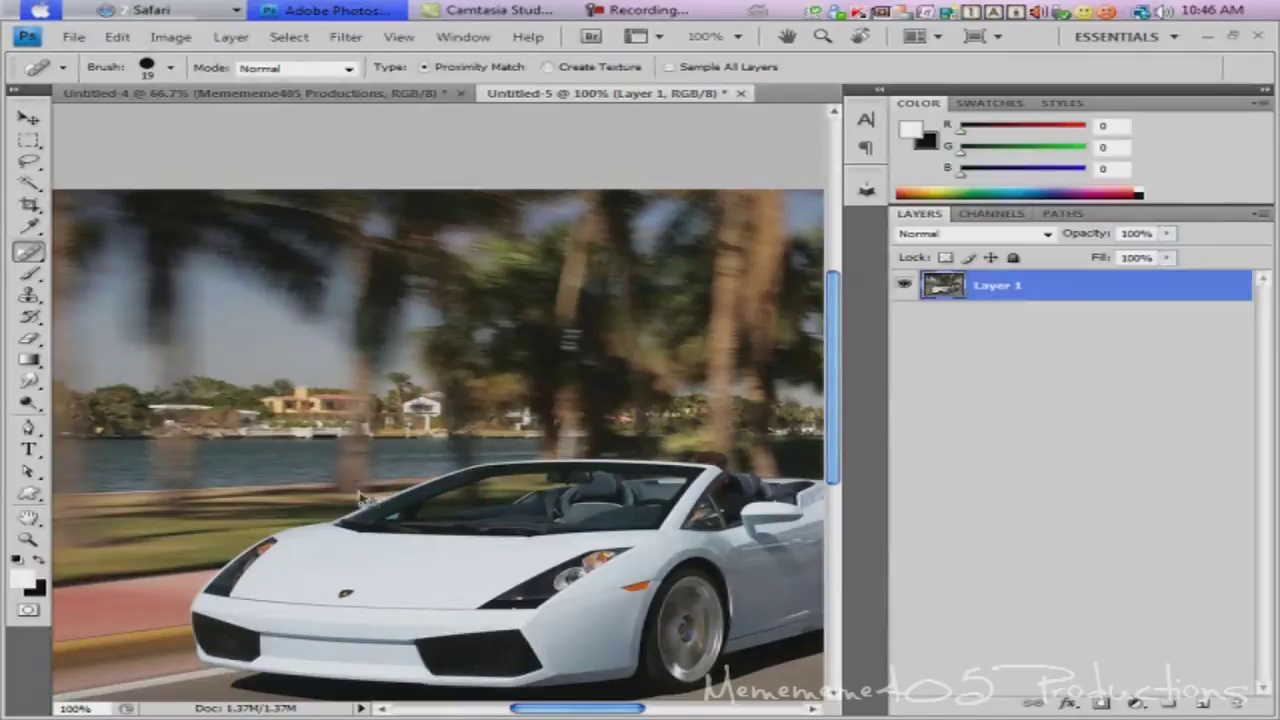
pyautogui.press('t')
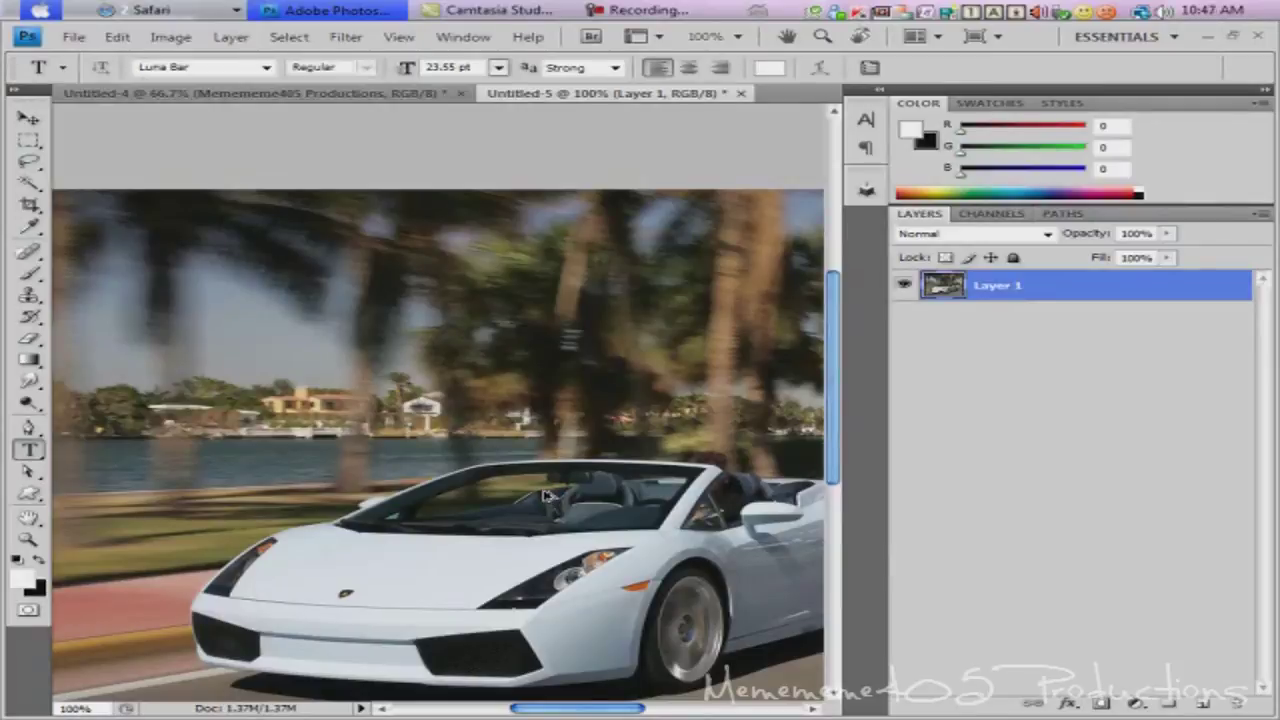
# Add a white 'Test' text layer, then enlarge it and move it onto the hood
pyautogui.click(367, 566)
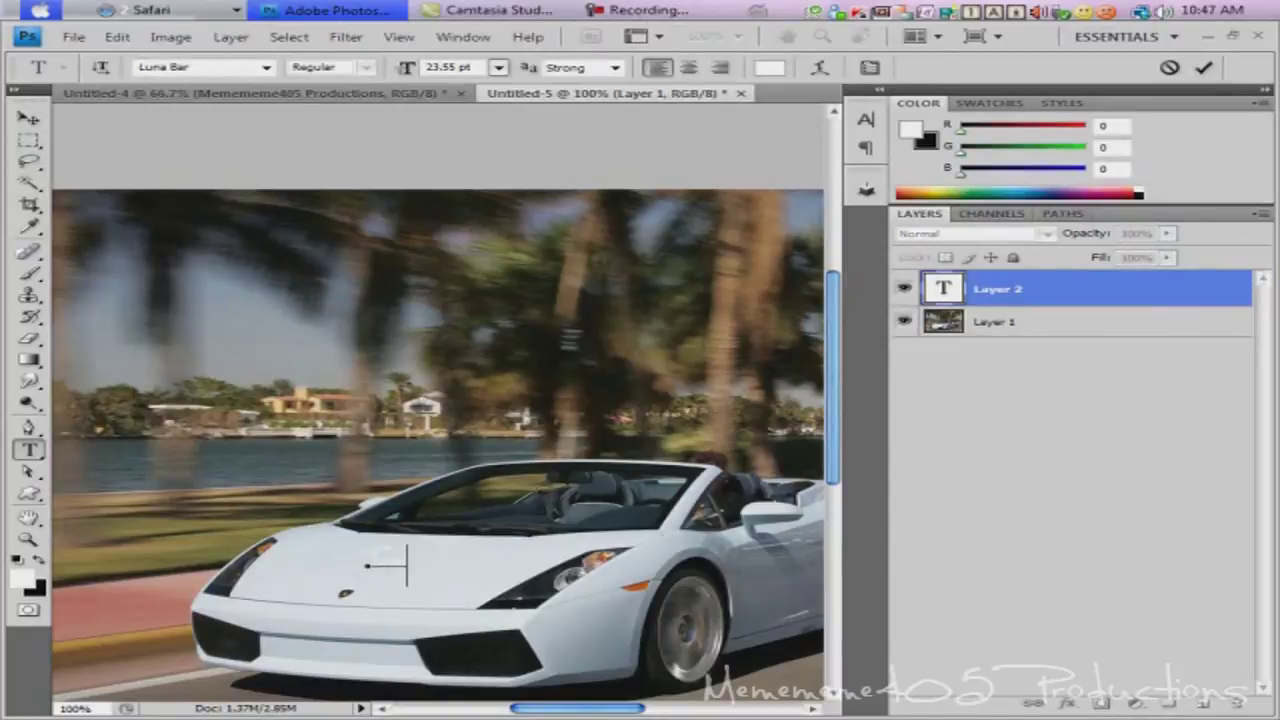
pyautogui.hotkey('ctrl', 'Return')
pyautogui.press('v')
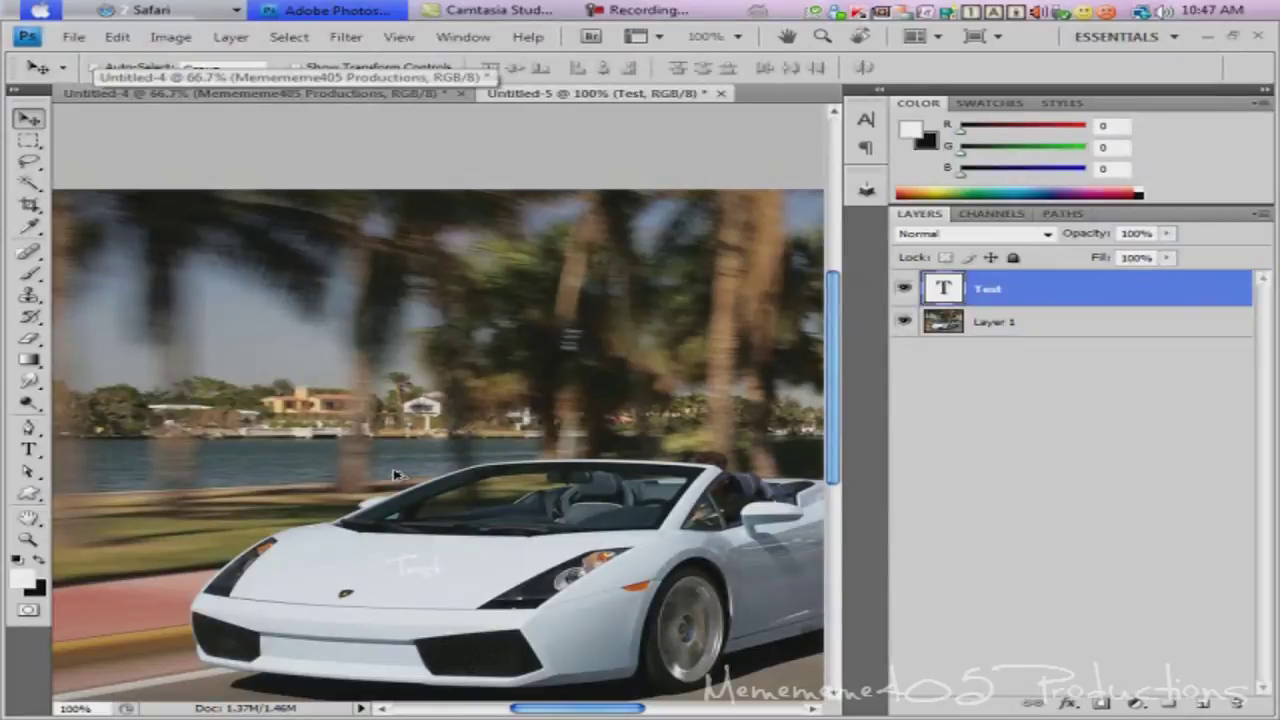
pyautogui.hotkey('ctrl', 't')
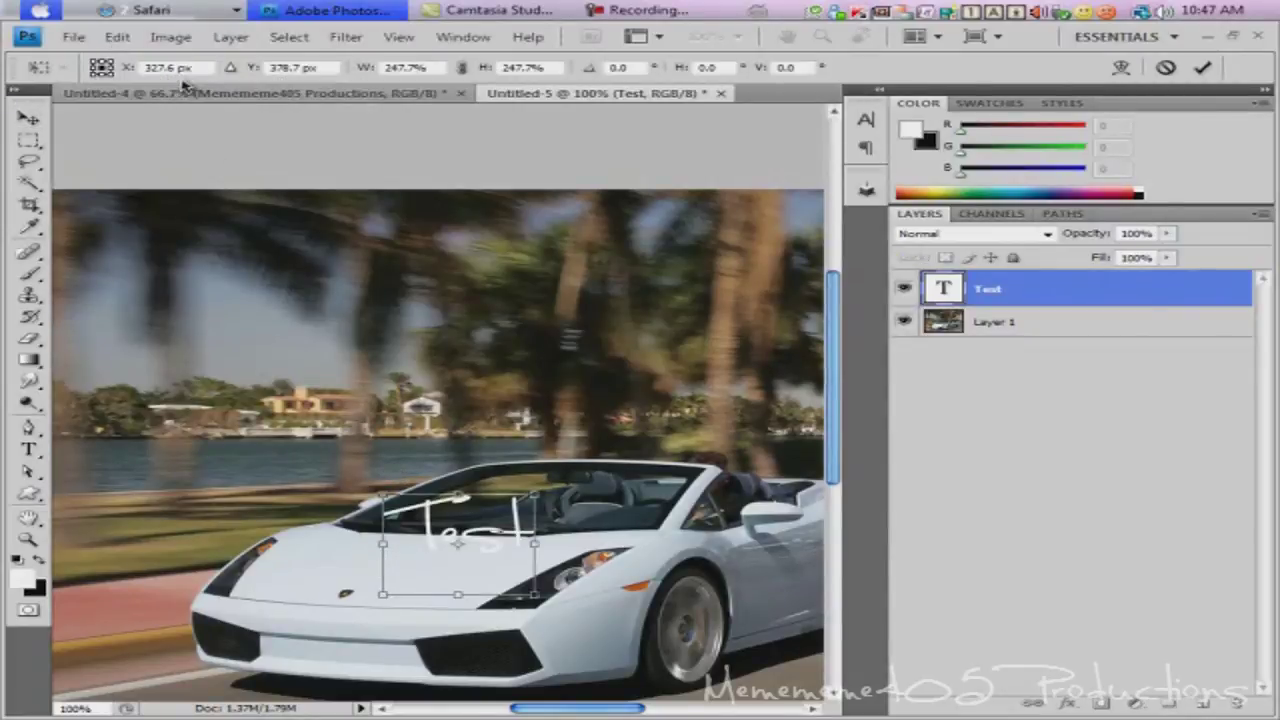
pyautogui.moveTo(430, 545); pyautogui.dragTo(345, 592)
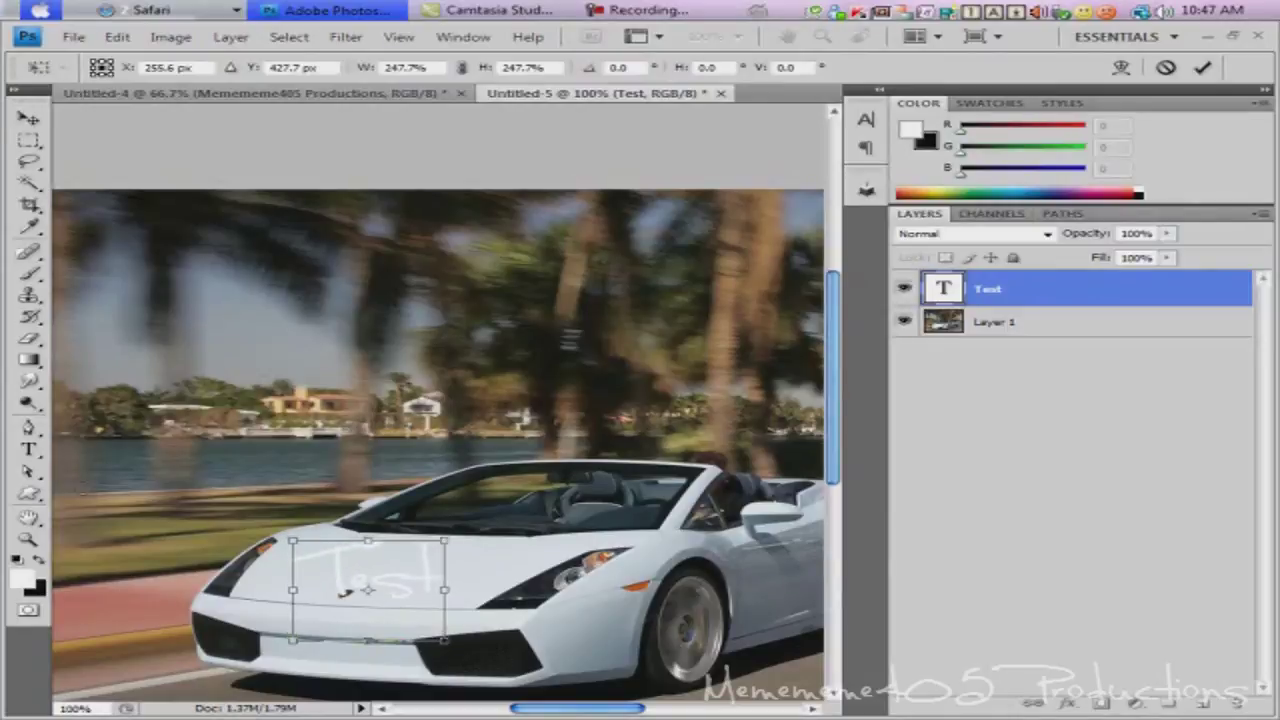
pyautogui.press('Return')
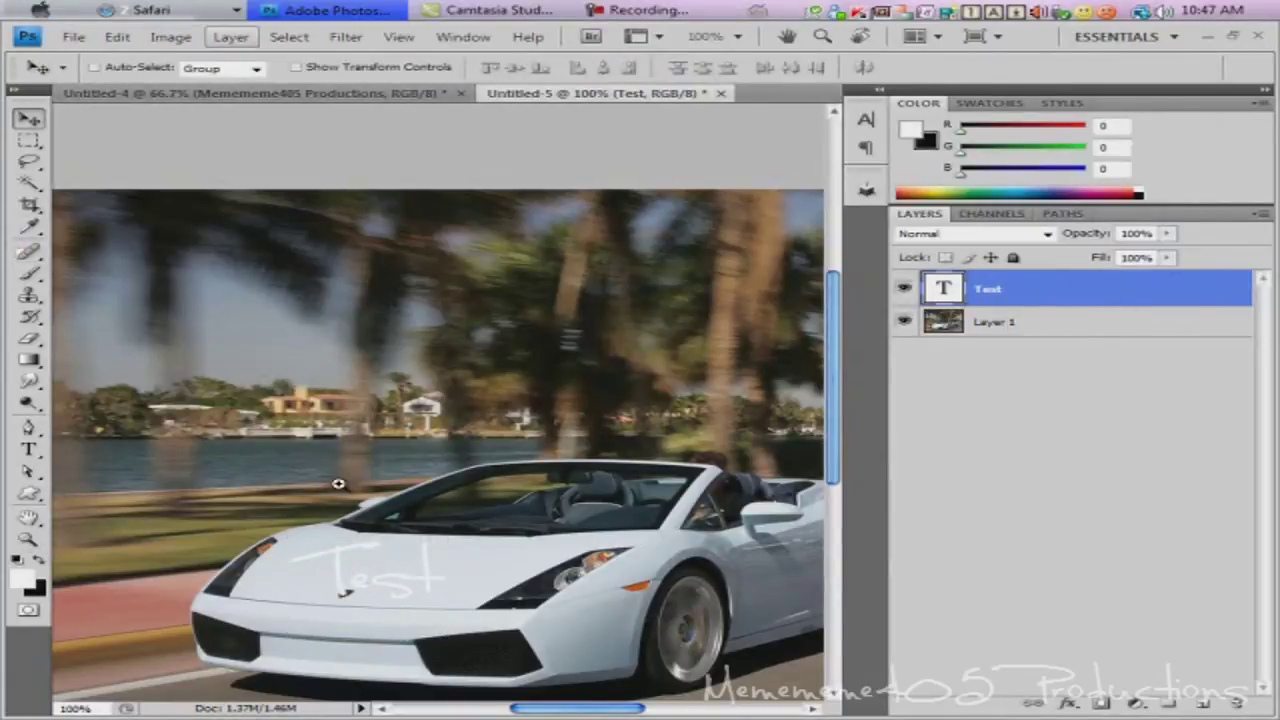
# Merge the Test text layer into the photo layer
pyautogui.press('Return')
pyautogui.press('Down')
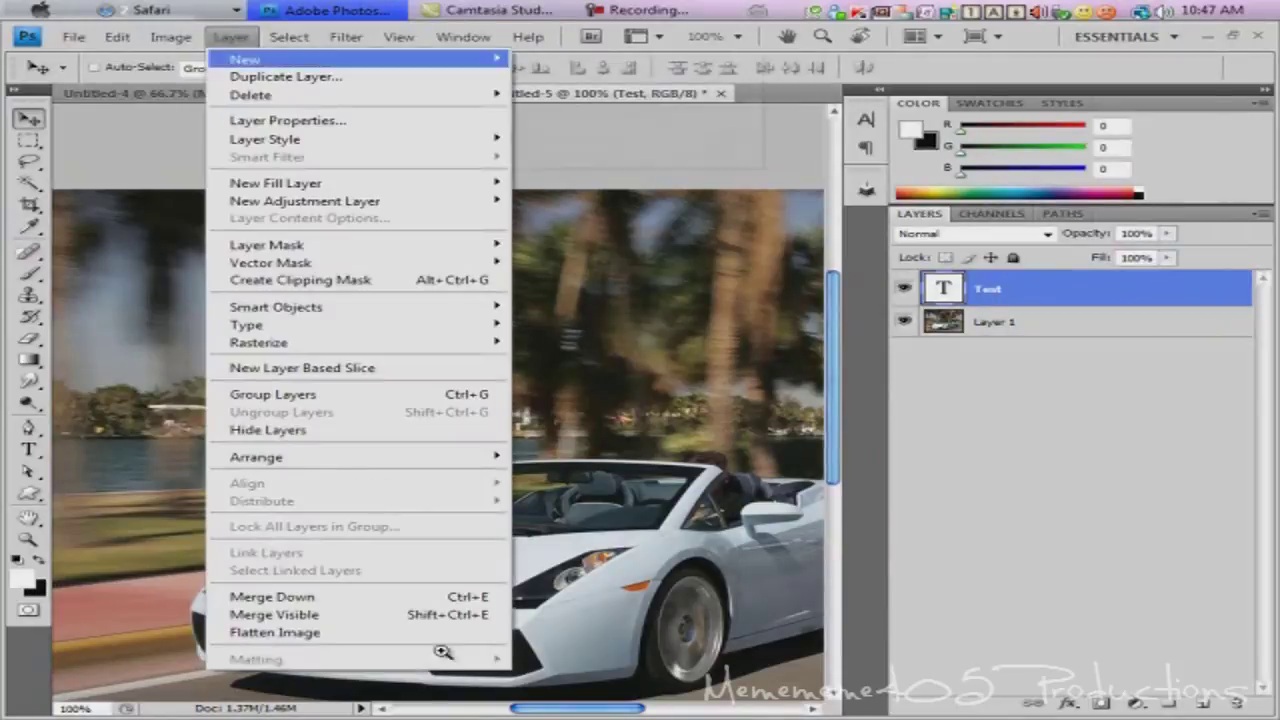
pyautogui.press('Down')
pyautogui.press('Down')
pyautogui.press('Down')
pyautogui.press('Up')
pyautogui.press('Up')
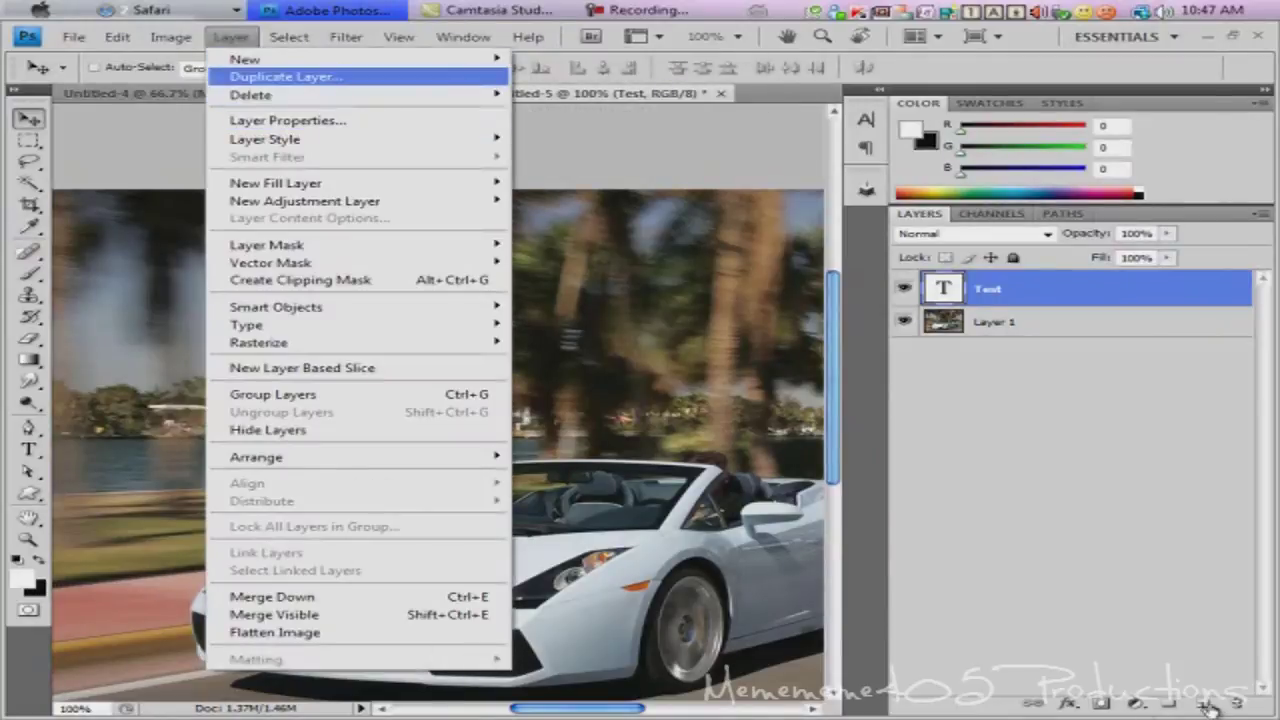
pyautogui.press('Down')
pyautogui.press('Down')
pyautogui.press('Down')
pyautogui.press('Down')
pyautogui.press('Down')
pyautogui.press('Down')
pyautogui.press('Down')
pyautogui.press('Down')
pyautogui.press('Down')
pyautogui.press('Down')
pyautogui.press('Down')
pyautogui.press('Down')
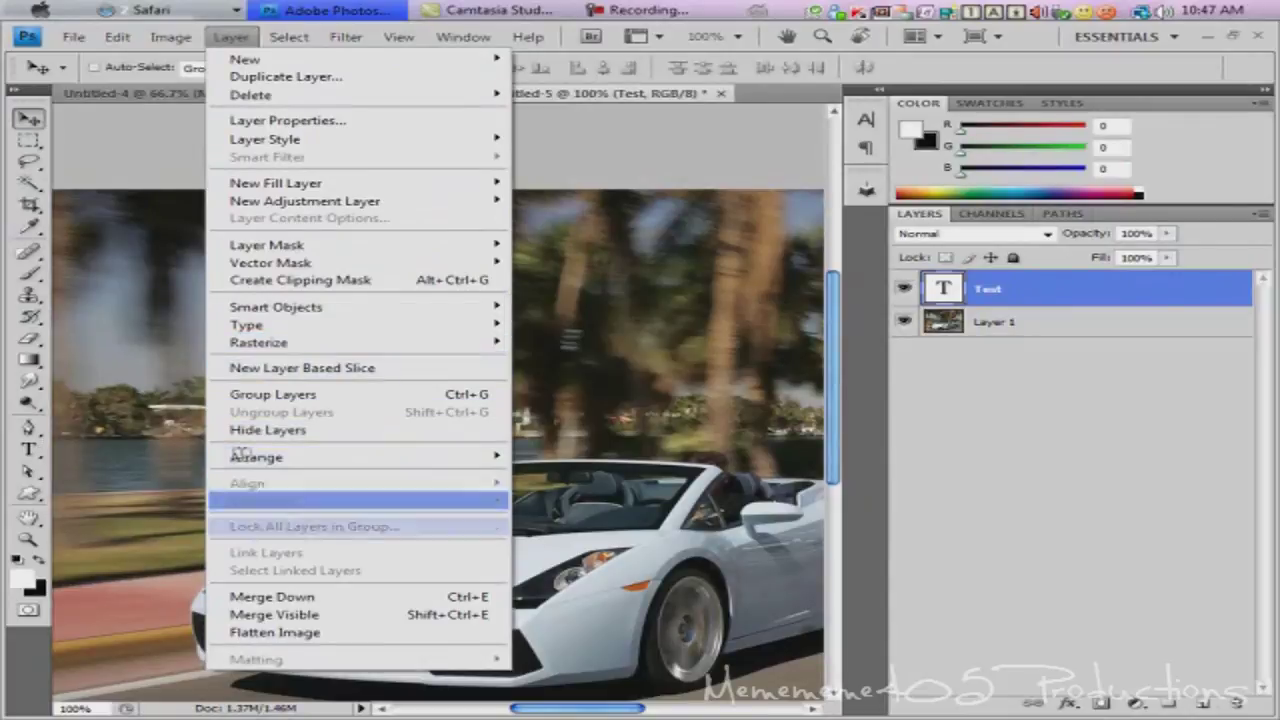
pyautogui.press('Down')
pyautogui.press('Down')
pyautogui.press('Down')
pyautogui.press('Down')
pyautogui.press('Down')
pyautogui.press('Return')
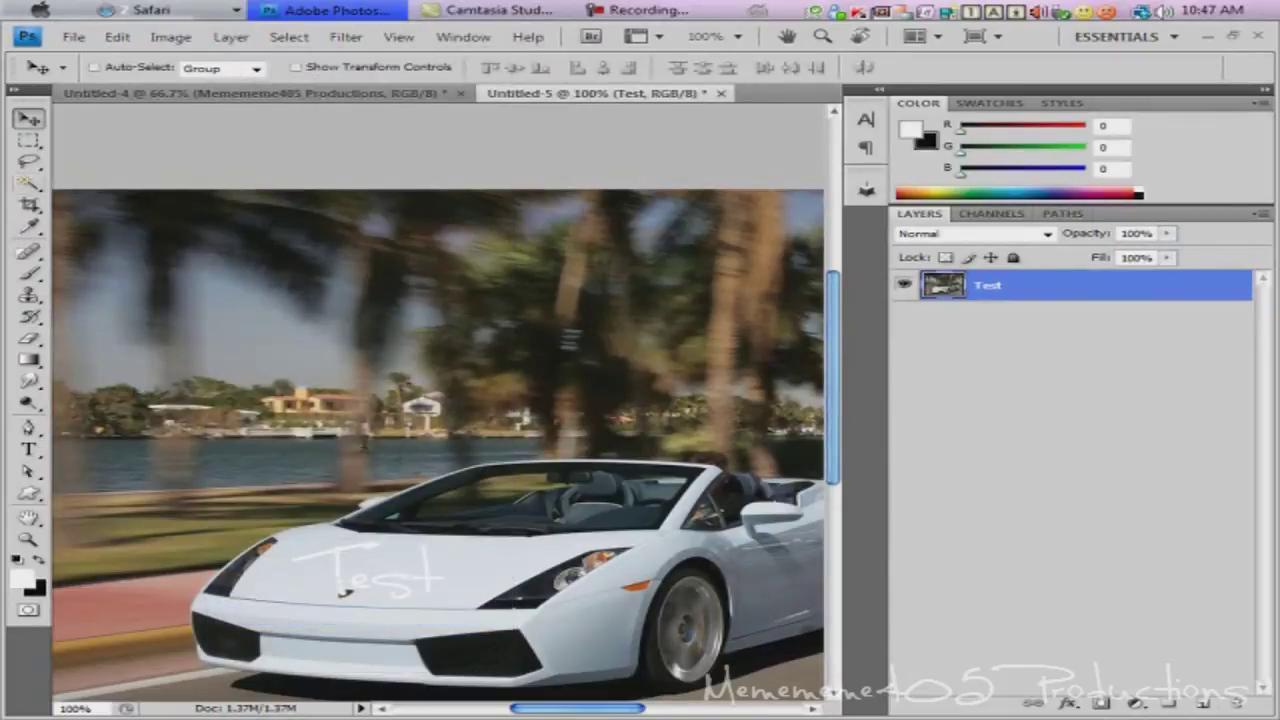
# Paint out the Test lettering on the hood in three Spot Healing strokes
pyautogui.rightClick(28, 337)
pyautogui.click(326, 486)
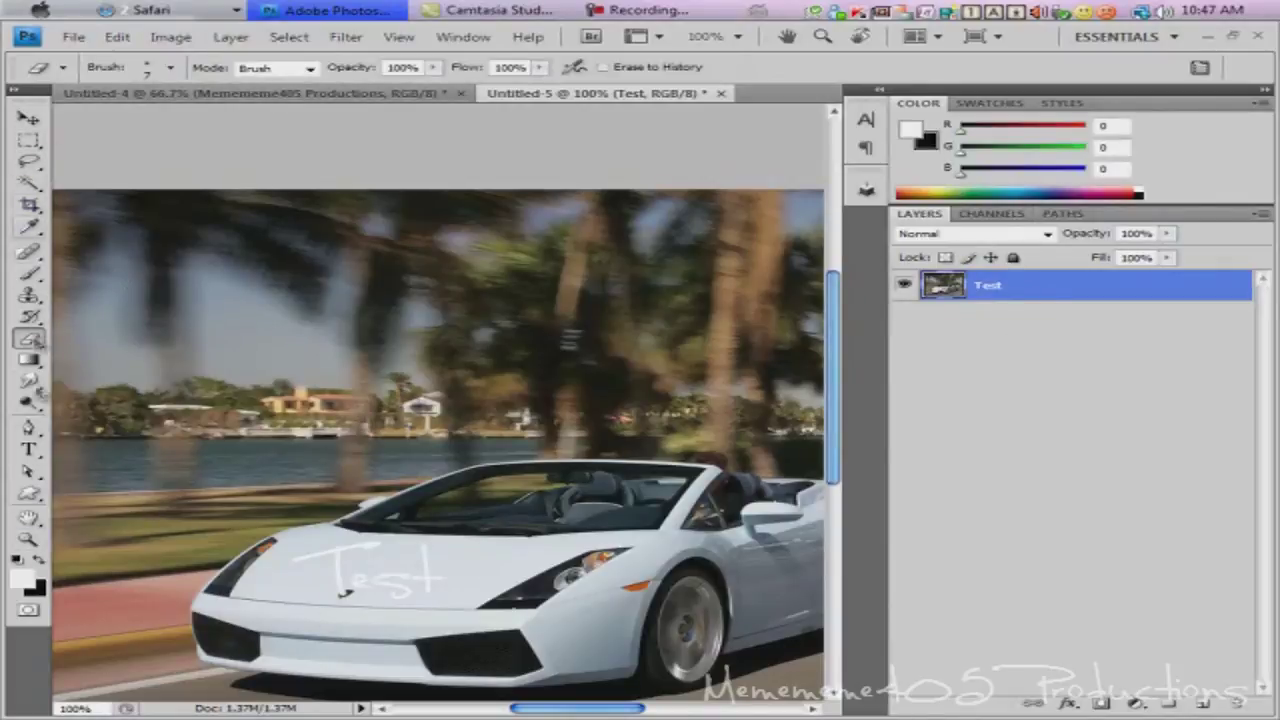
pyautogui.click(28, 251)
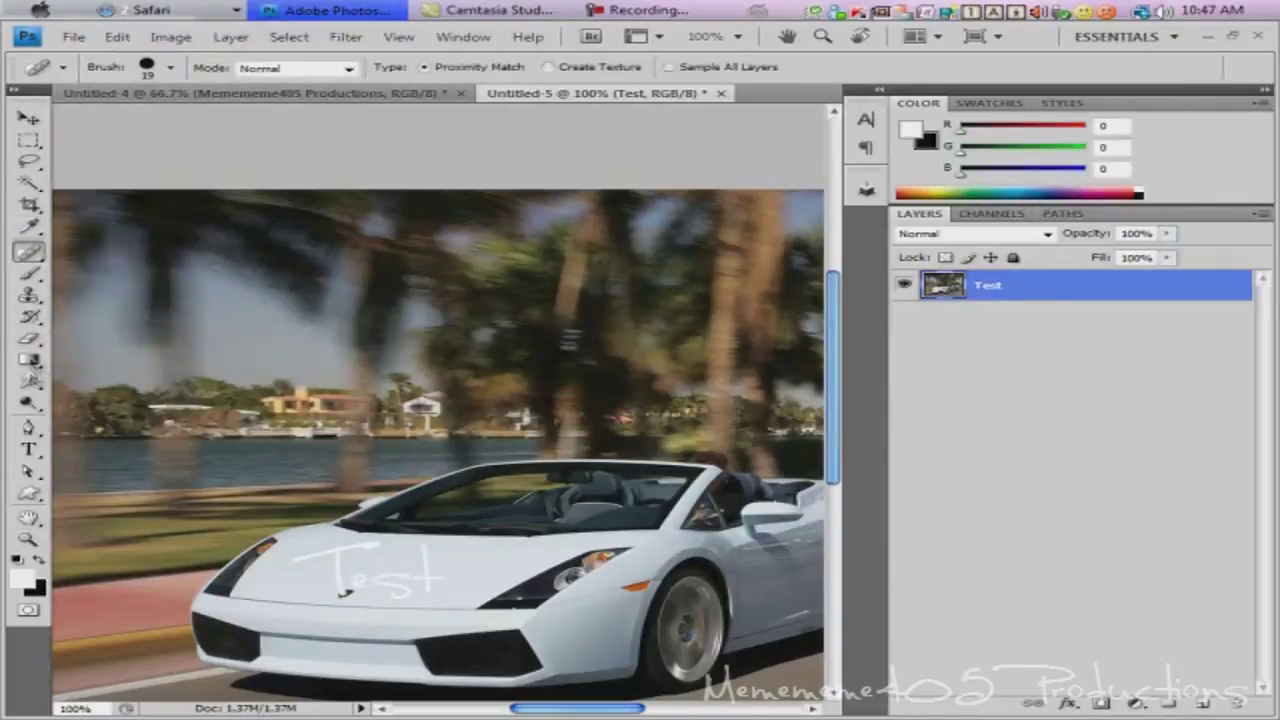
pyautogui.moveTo(310, 584); pyautogui.dragTo(465, 584)
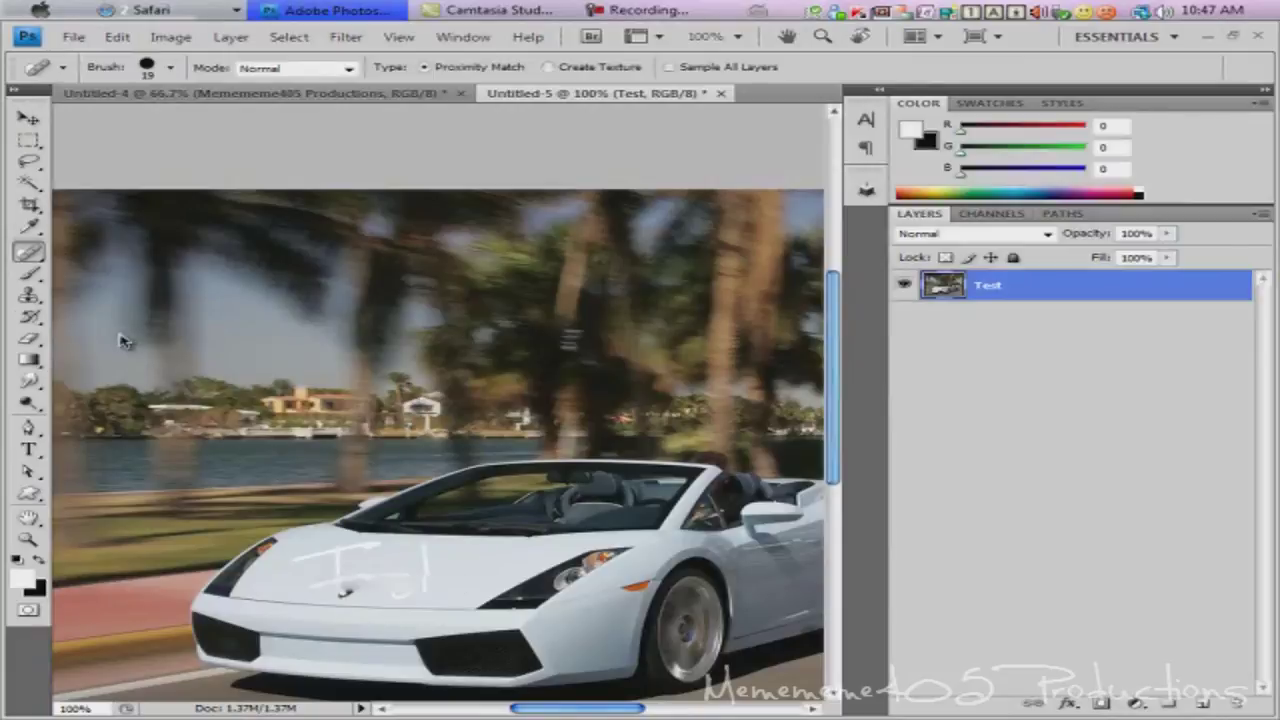
pyautogui.moveTo(280, 550); pyautogui.dragTo(462, 550)
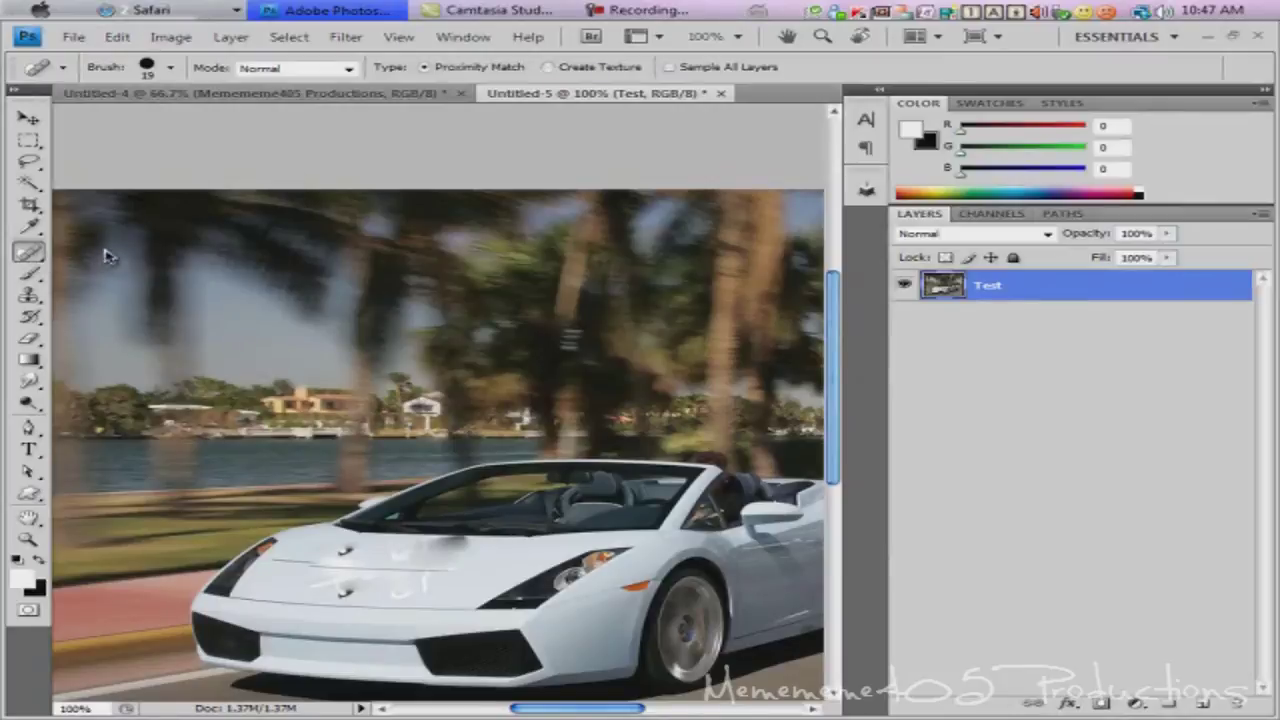
pyautogui.moveTo(294, 586); pyautogui.dragTo(454, 586)
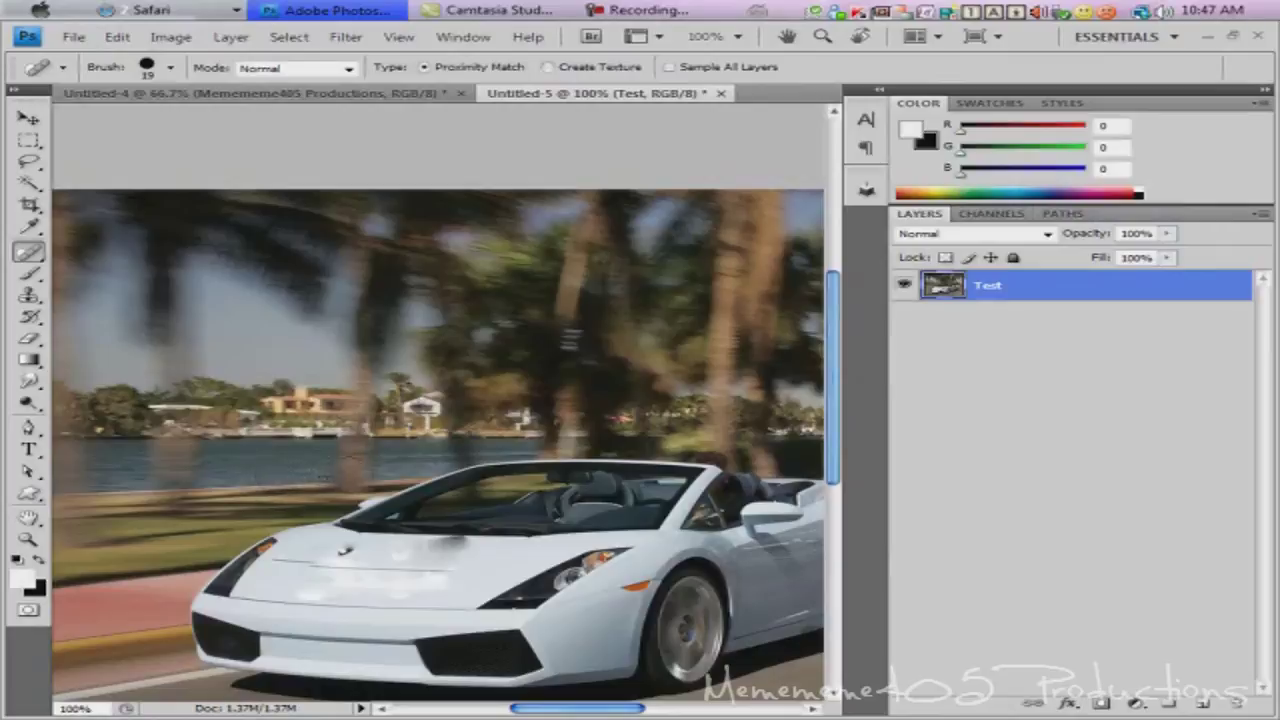
# Undo the rough healing strokes and merge the faint Test text with Merge Visible
pyautogui.hotkey('ctrl', 'alt', 'z')
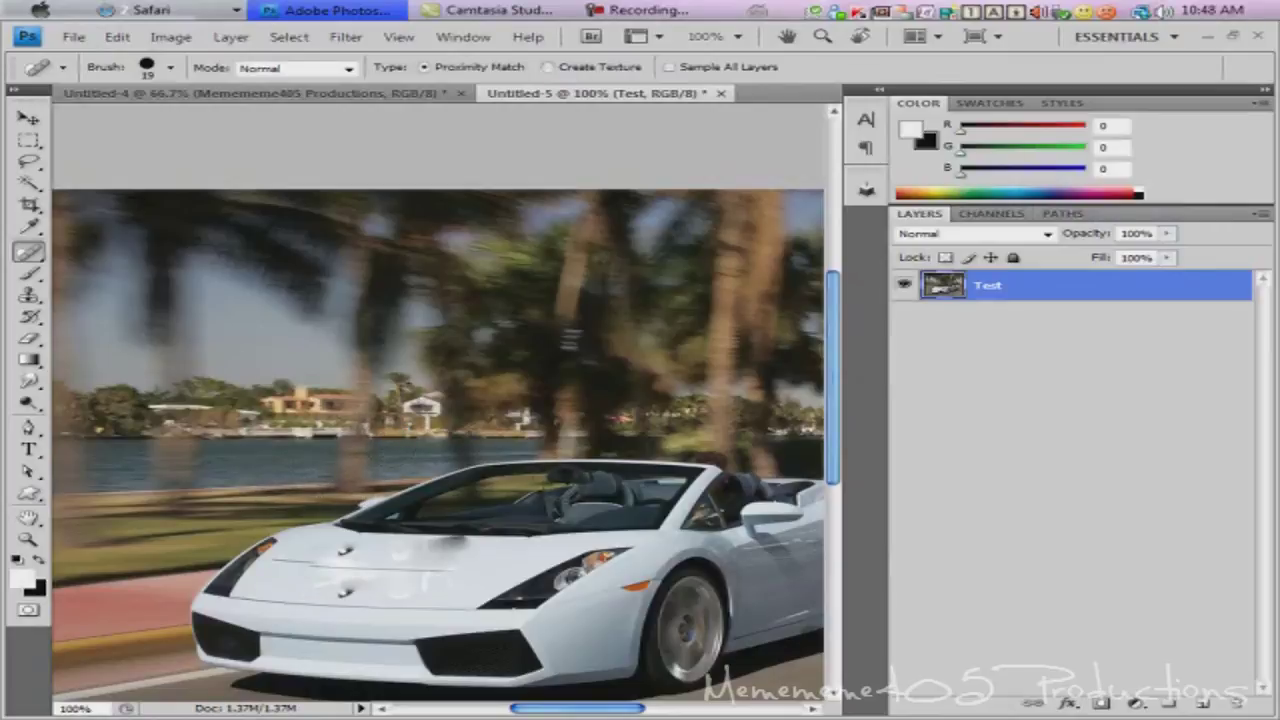
pyautogui.hotkey('ctrl', 'alt', 'z')
pyautogui.hotkey('ctrl', 'alt', 'z')
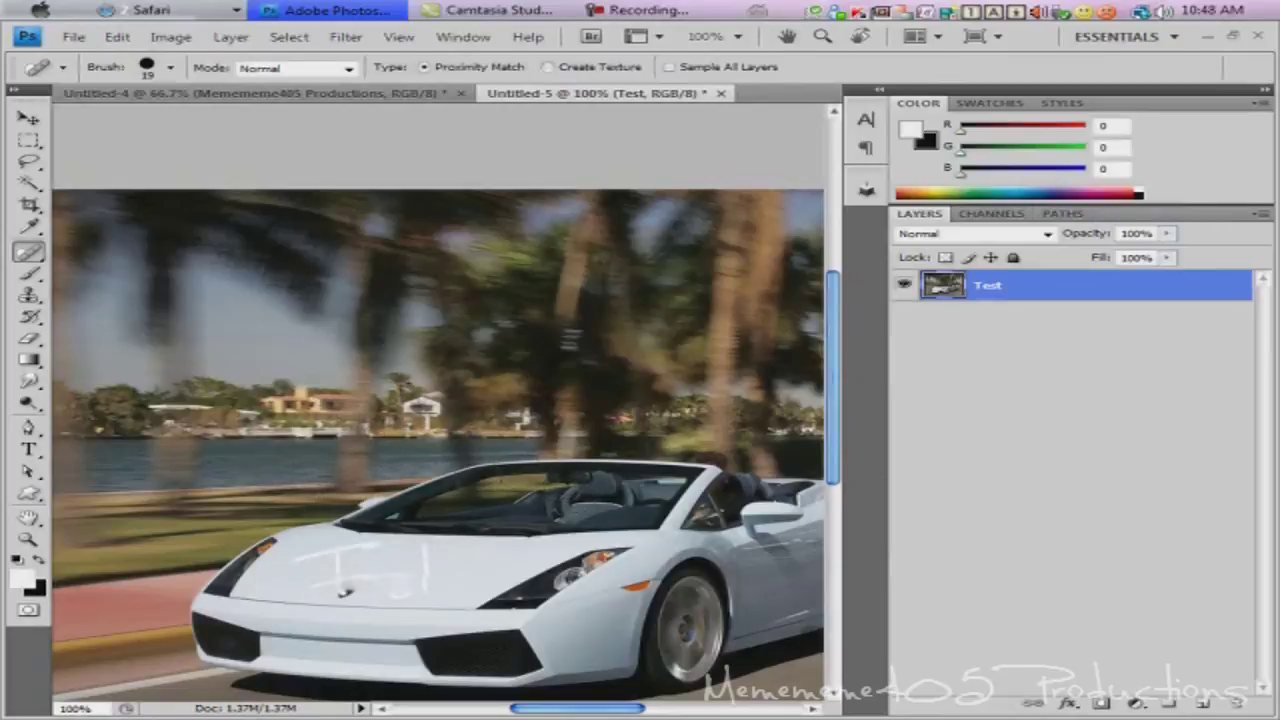
pyautogui.hotkey('ctrl', 'alt', 'z')
pyautogui.hotkey('ctrl', 'alt', 'z')
pyautogui.hotkey('ctrl', 'shift', 'z')
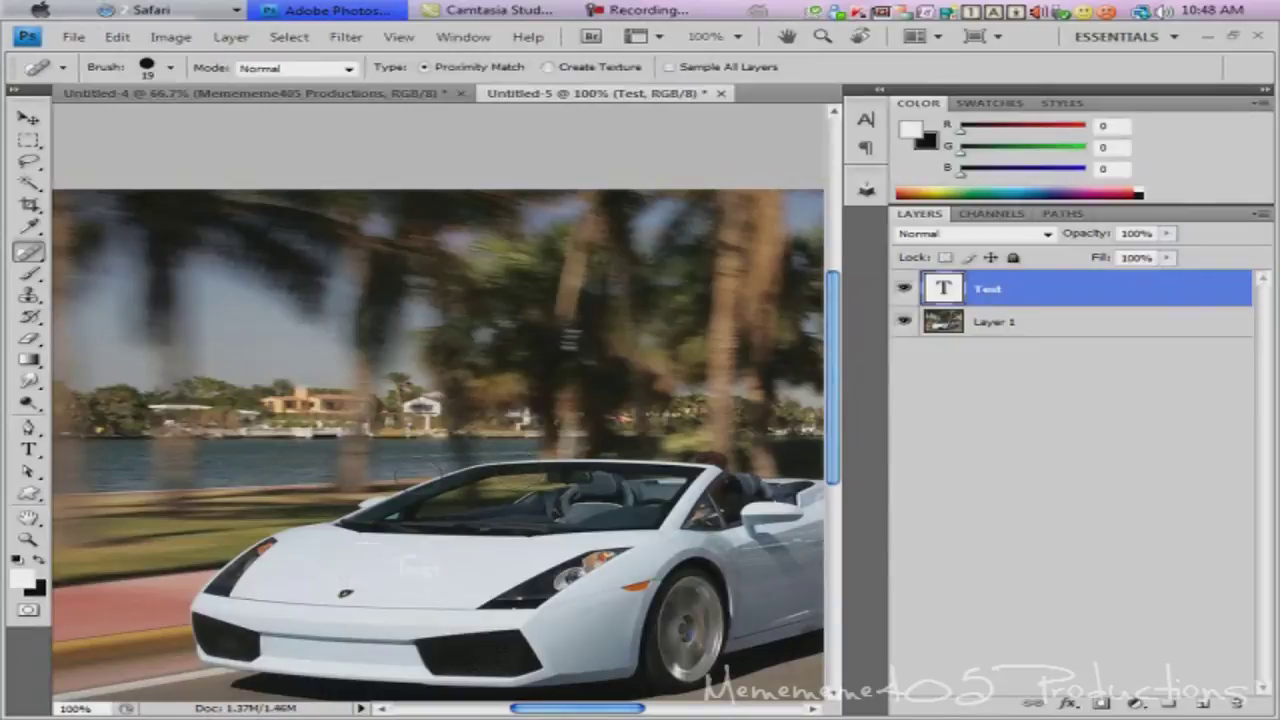
pyautogui.click(230, 36)
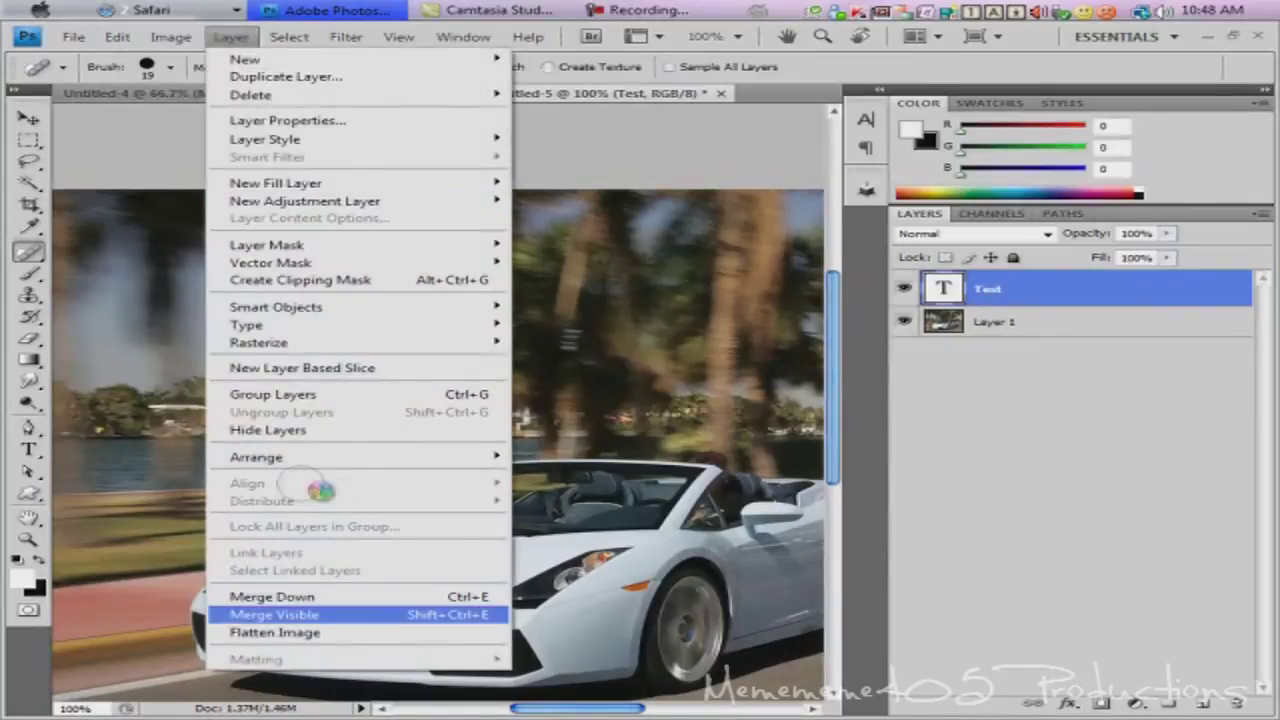
pyautogui.click(360, 608)
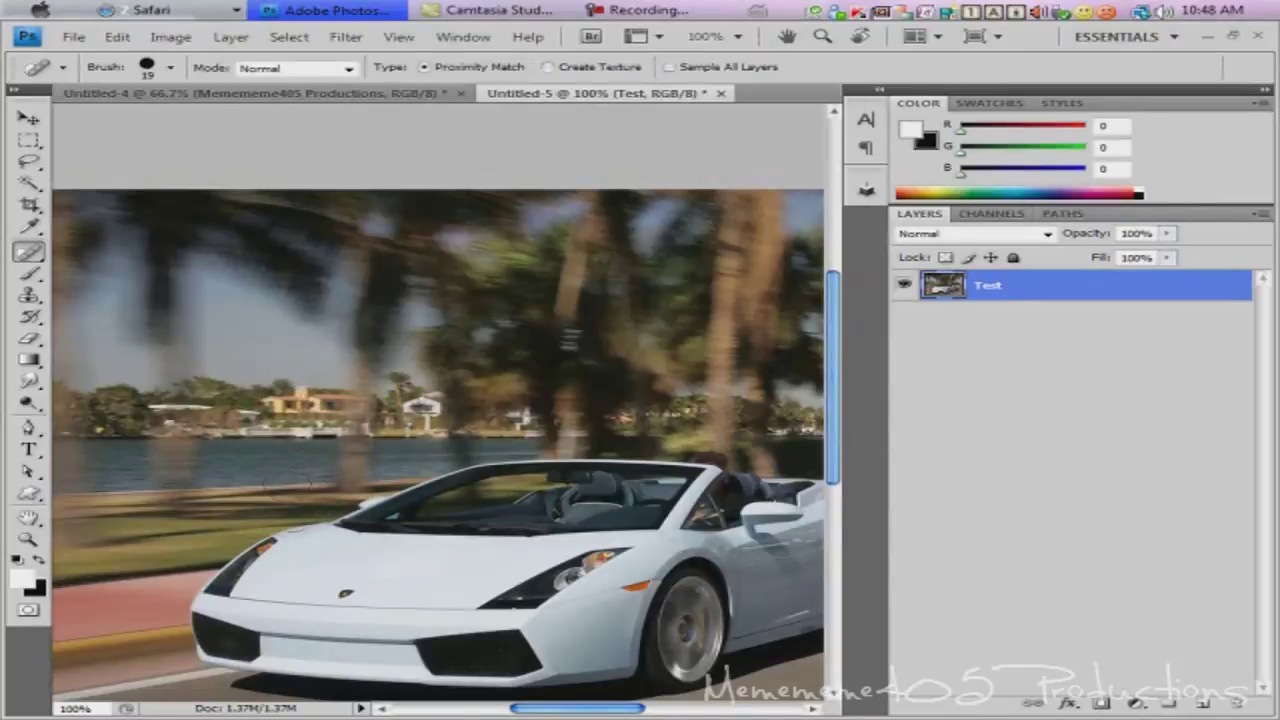
# Zoom in to inspect the hood, then fit the whole image on screen
pyautogui.press('v')
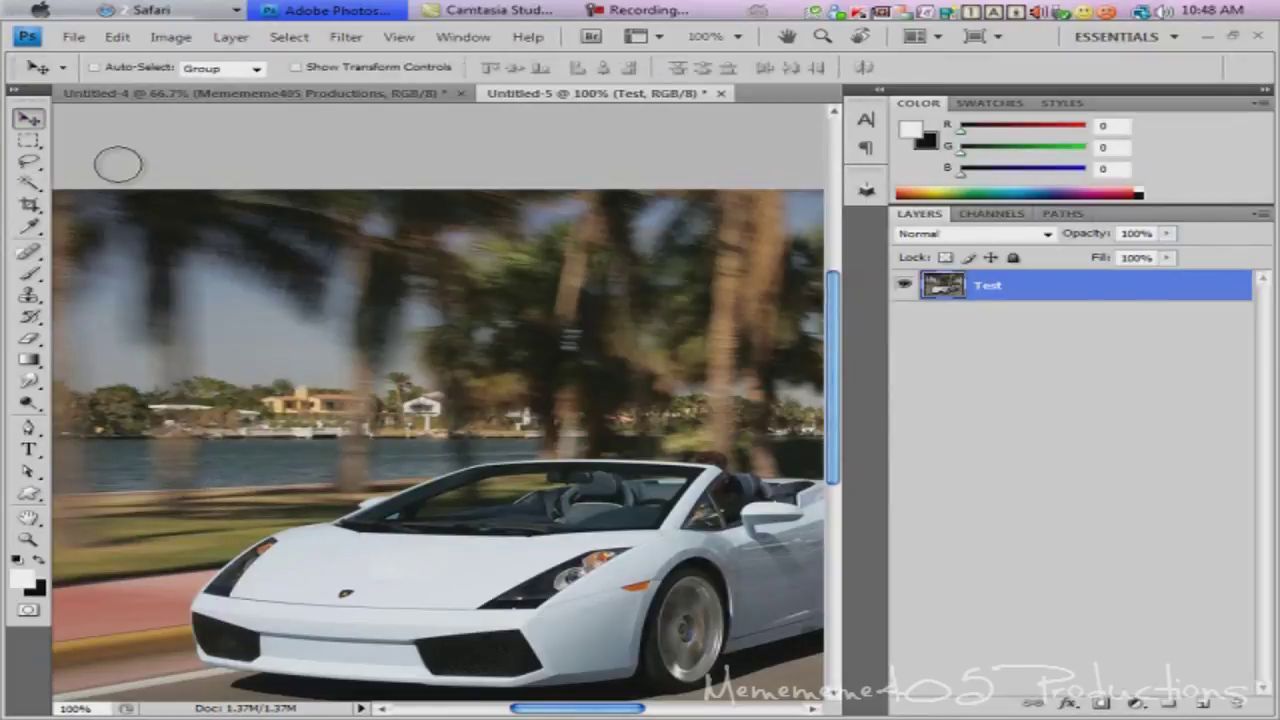
pyautogui.press('z')
pyautogui.rightClick(250, 512)
pyautogui.click(256, 520)
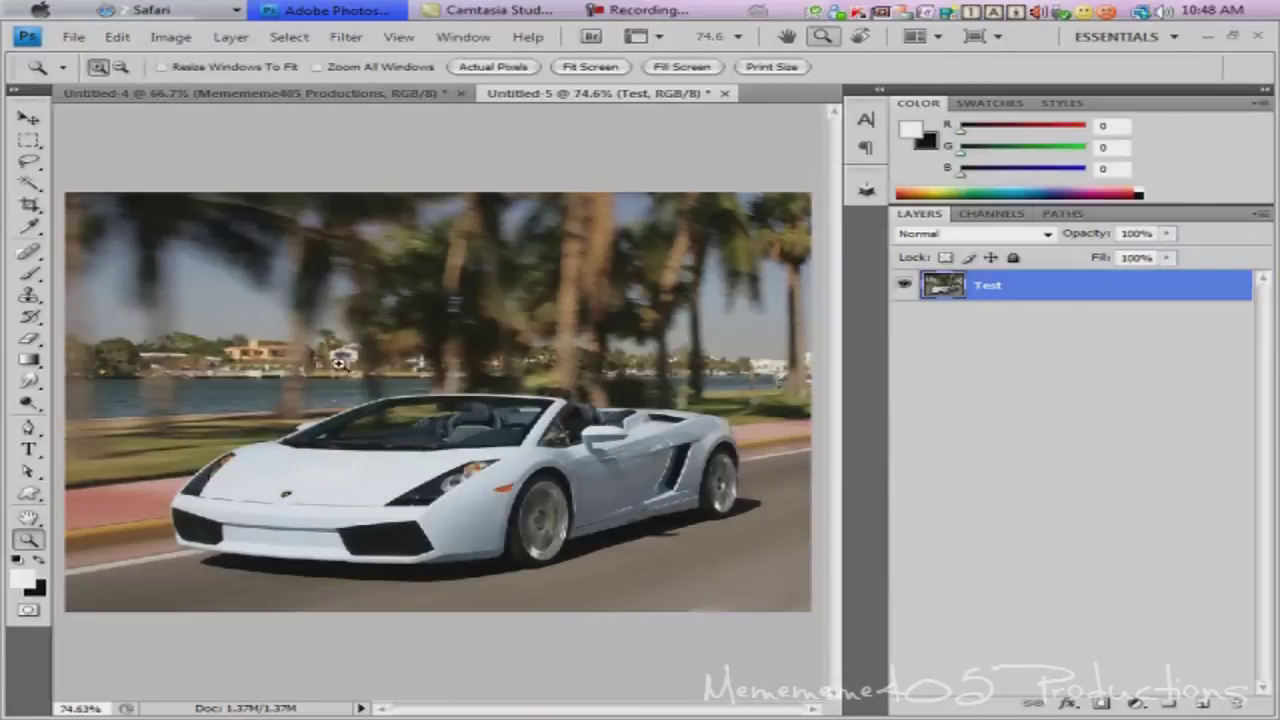
pyautogui.moveTo(340, 362); pyautogui.dragTo(725, 508)
pyautogui.moveTo(586, 300); pyautogui.dragTo(740, 569)
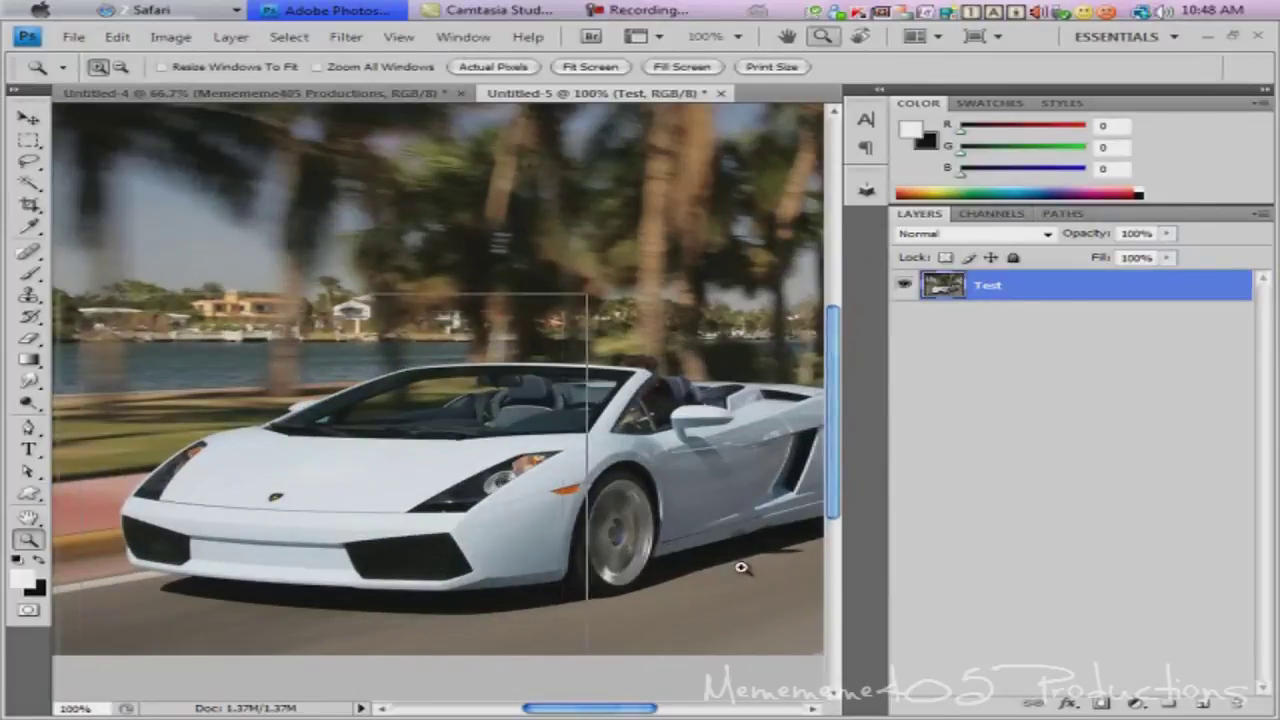
pyautogui.click(392, 266)
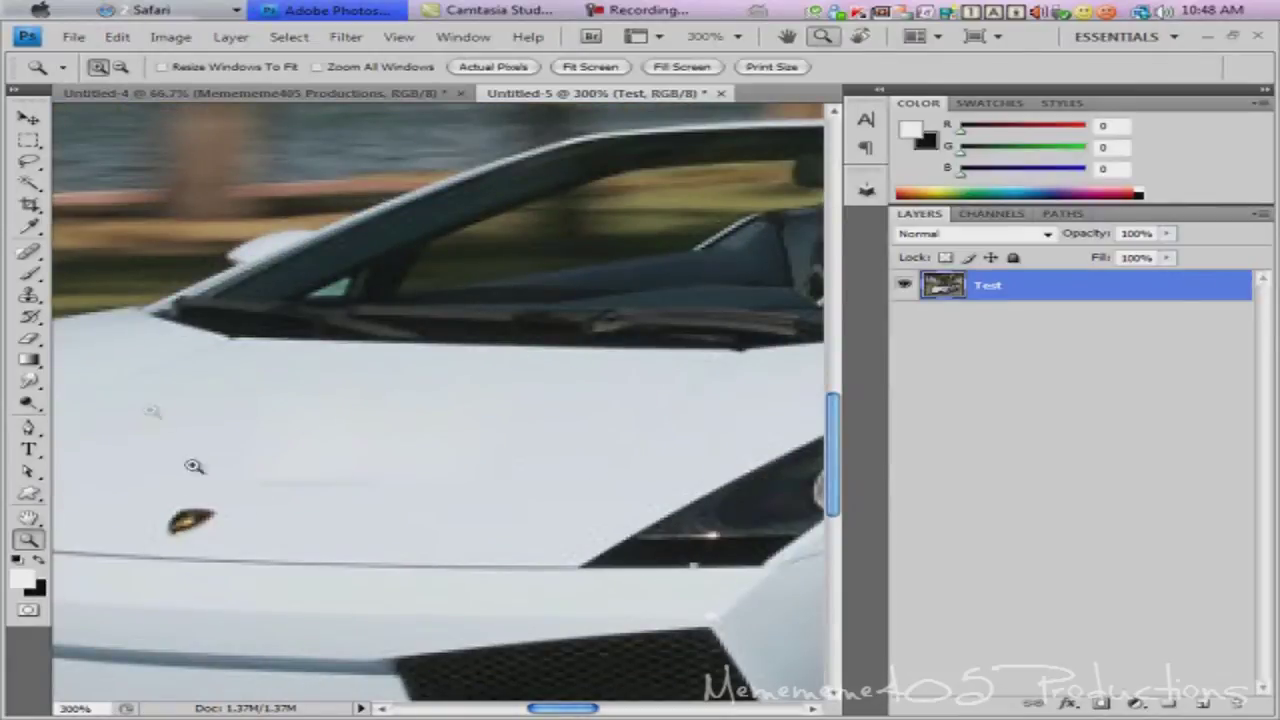
pyautogui.rightClick(288, 355)
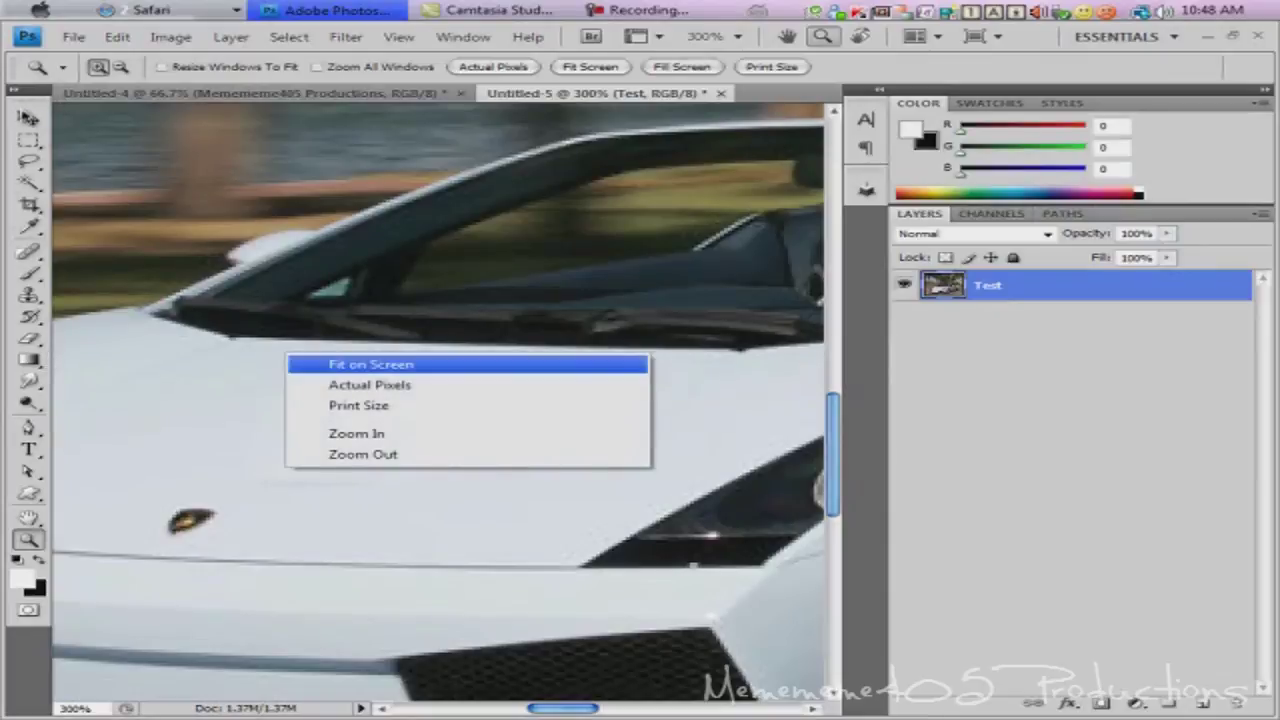
pyautogui.click(330, 364)
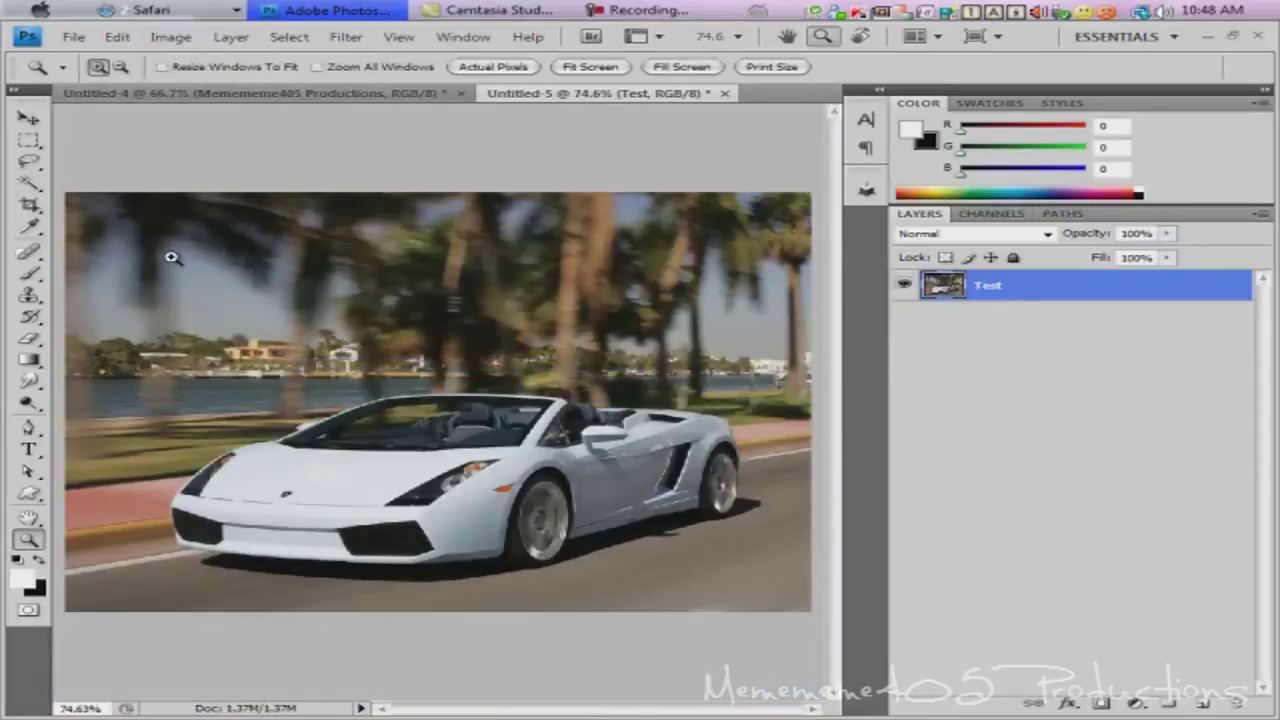
# Start a text layer in the sky above the car reading 'me405 Prod'
pyautogui.press('t')
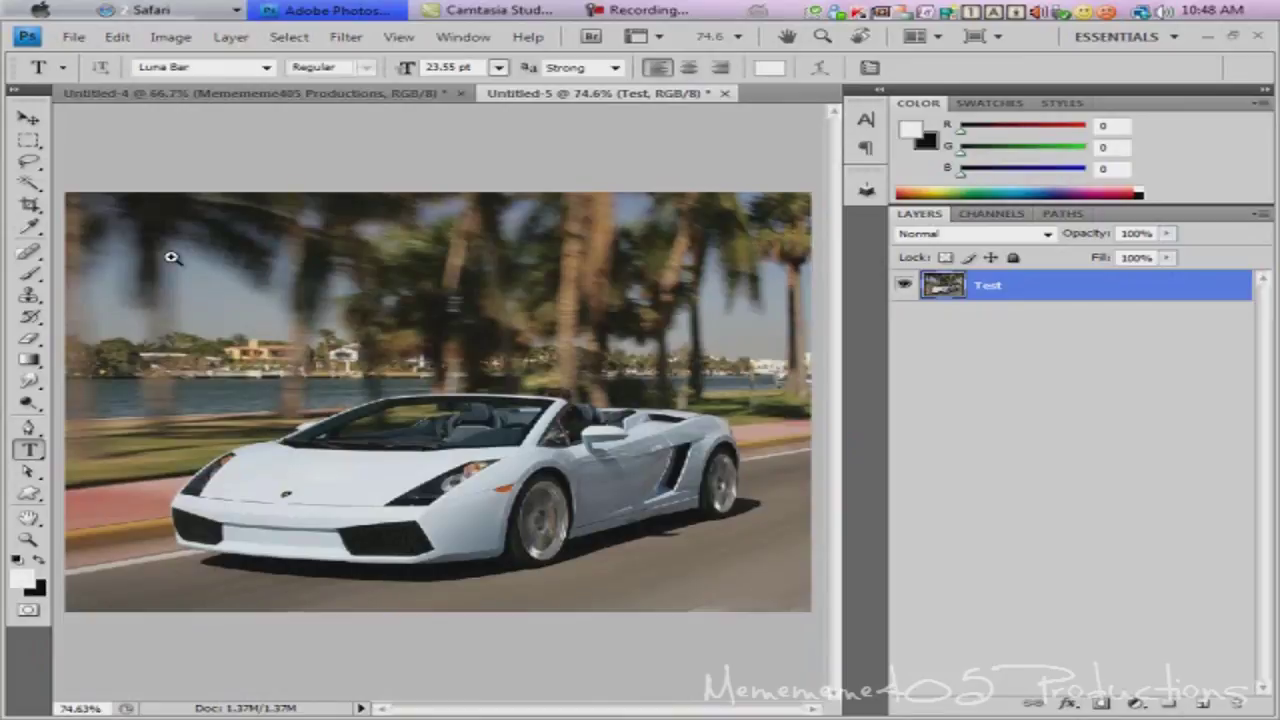
pyautogui.click(171, 257)
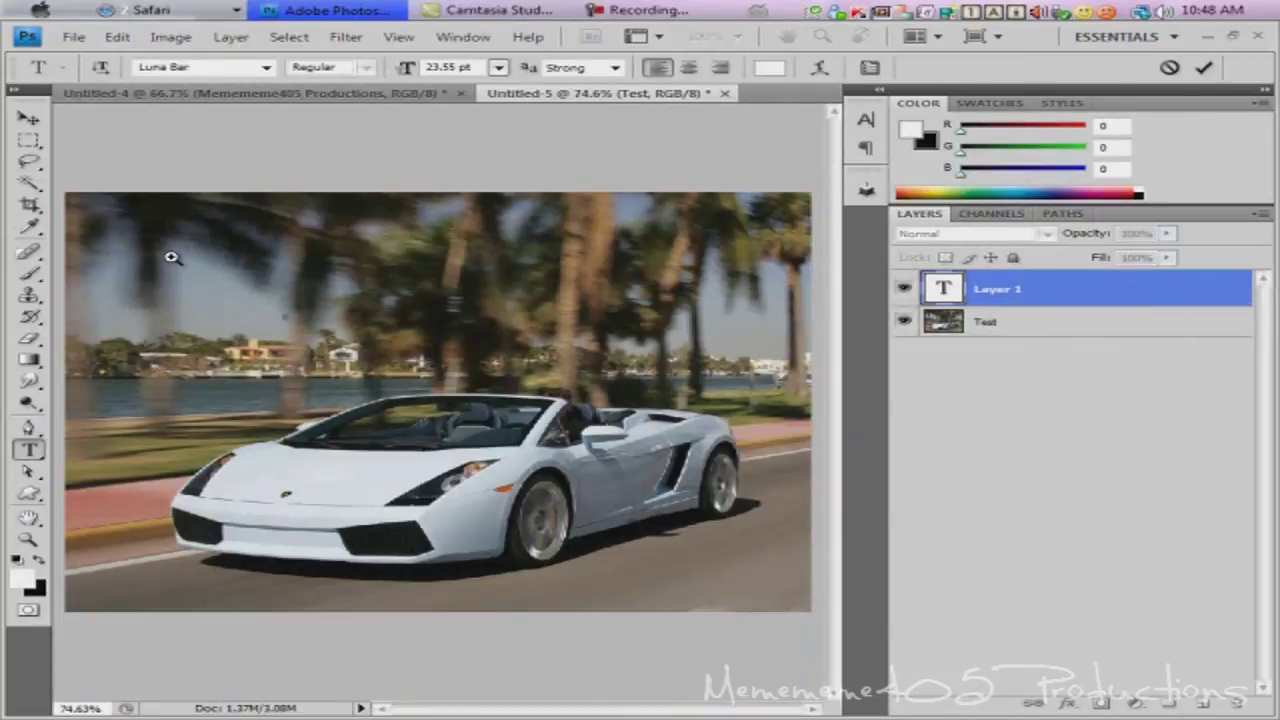
pyautogui.write('me405 Productions')
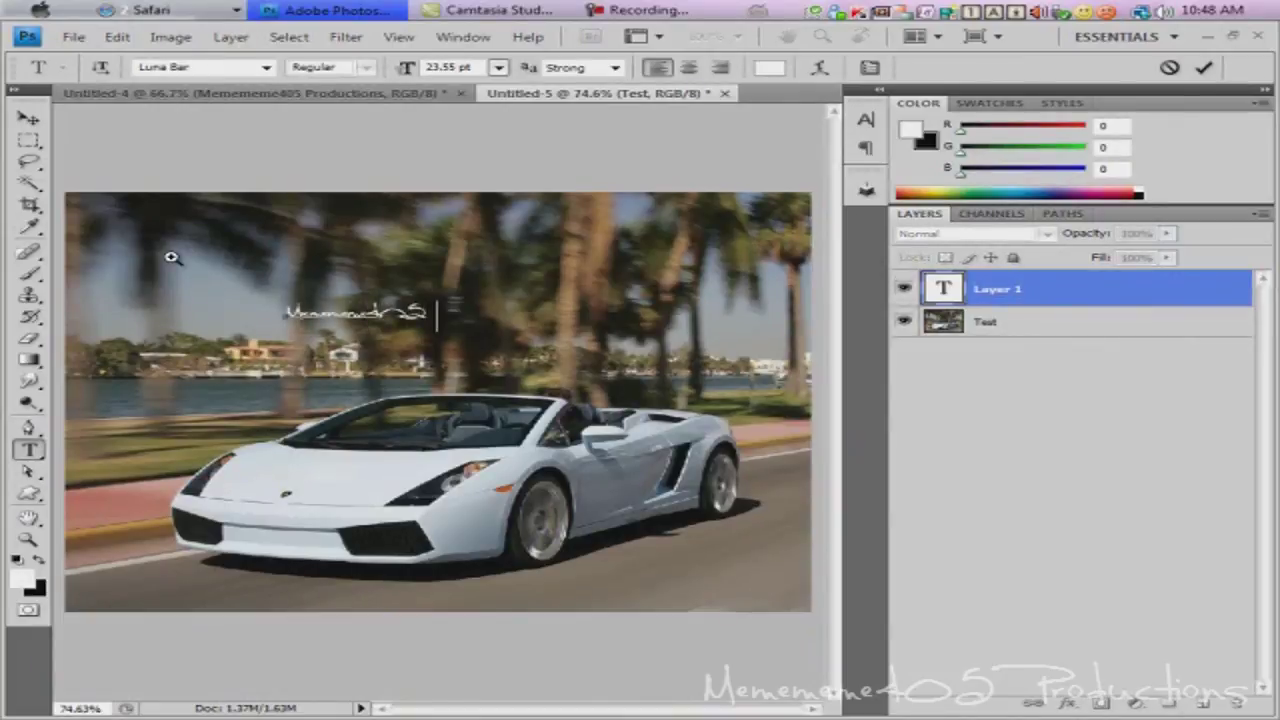